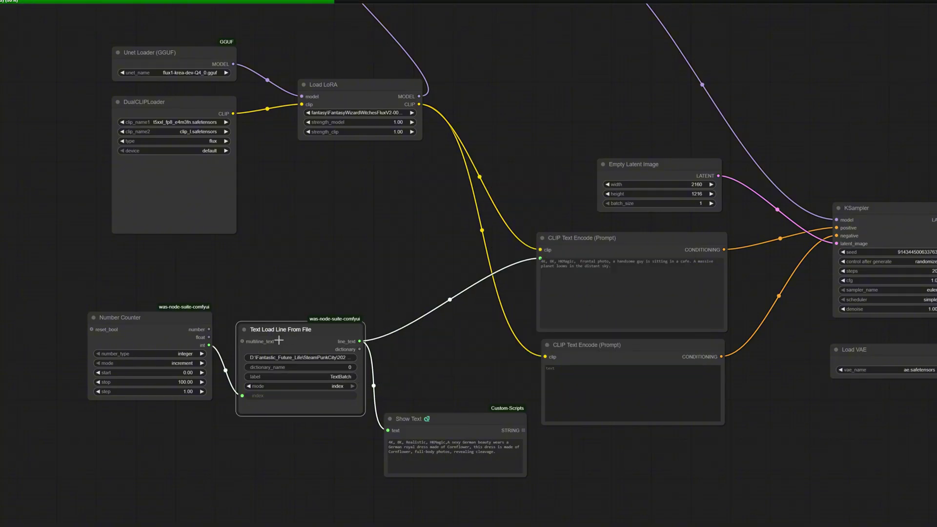
click(153, 318)
drag(458, 326, 394, 332)
click(576, 241)
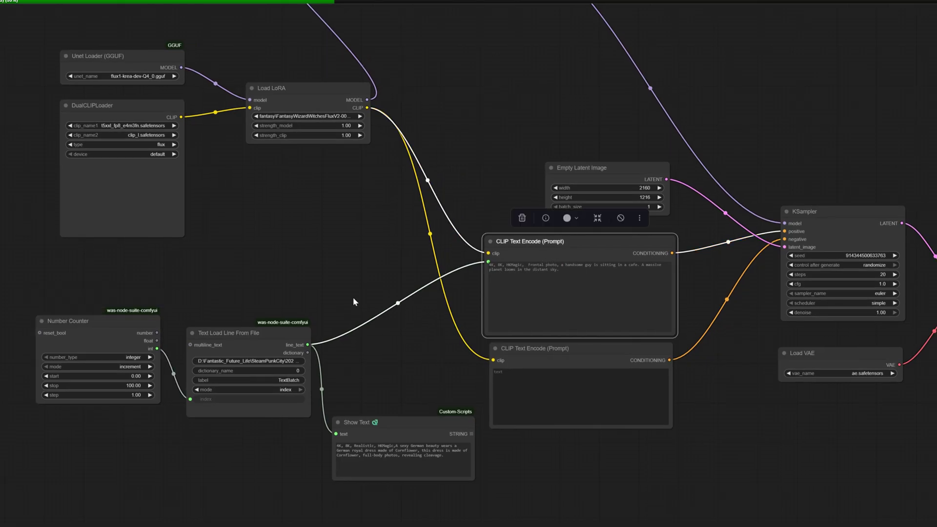
click(262, 352)
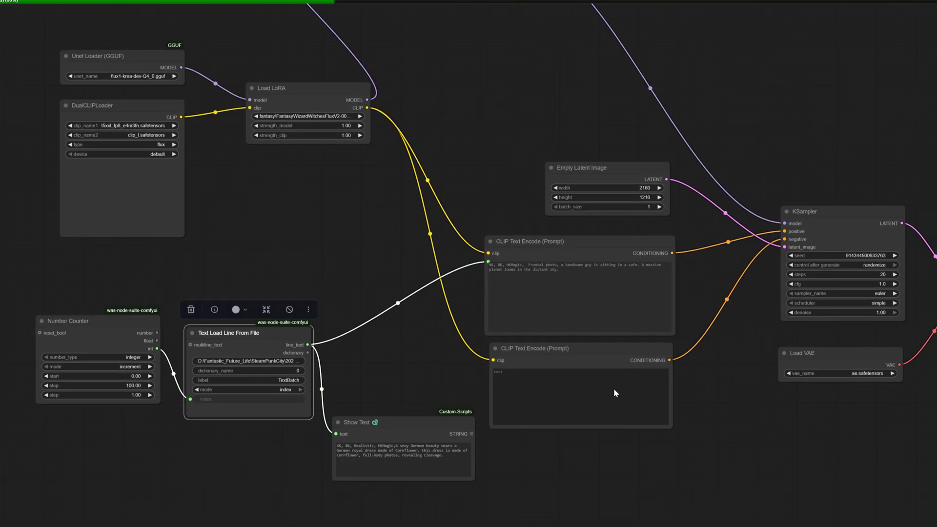
click(843, 423)
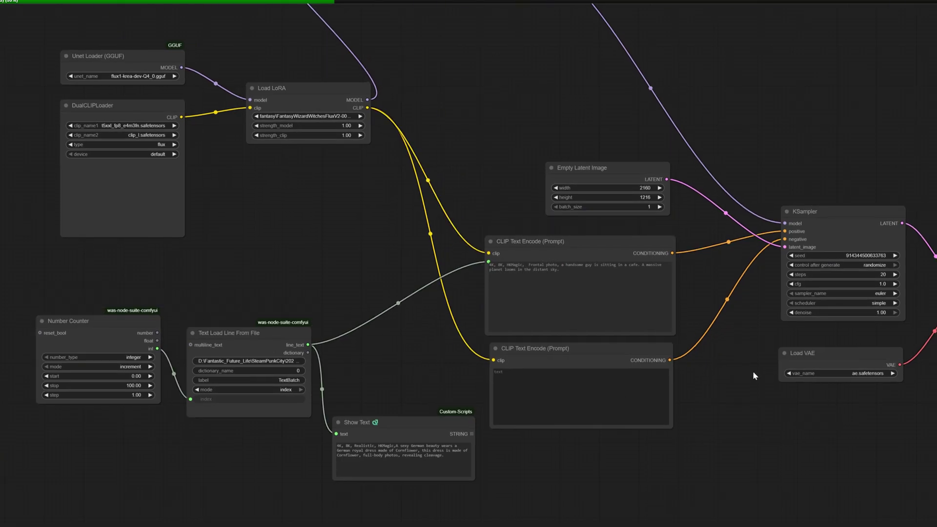
click(417, 438)
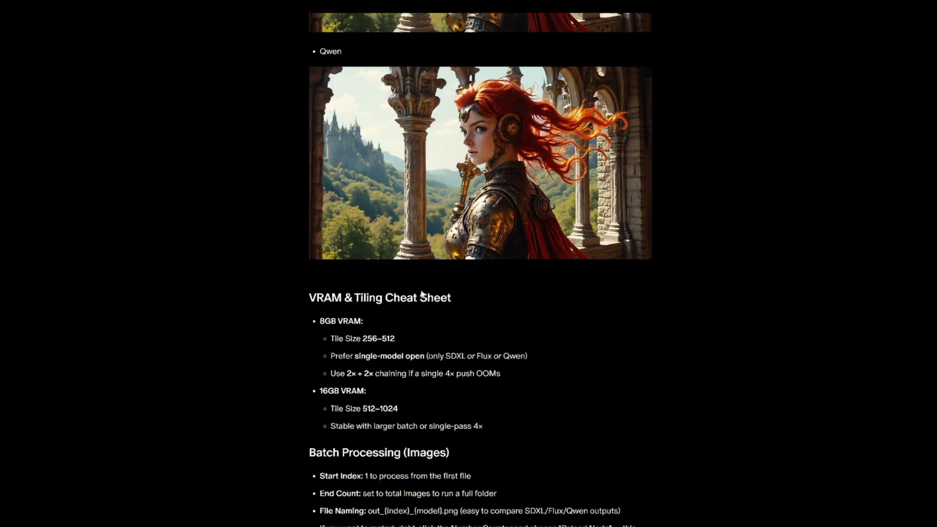
Scroll through the DyPE post's step-by-step guide, highlighting a passage of its text.
scroll(423, 293, down, 15)
scroll(425, 299, down, 2)
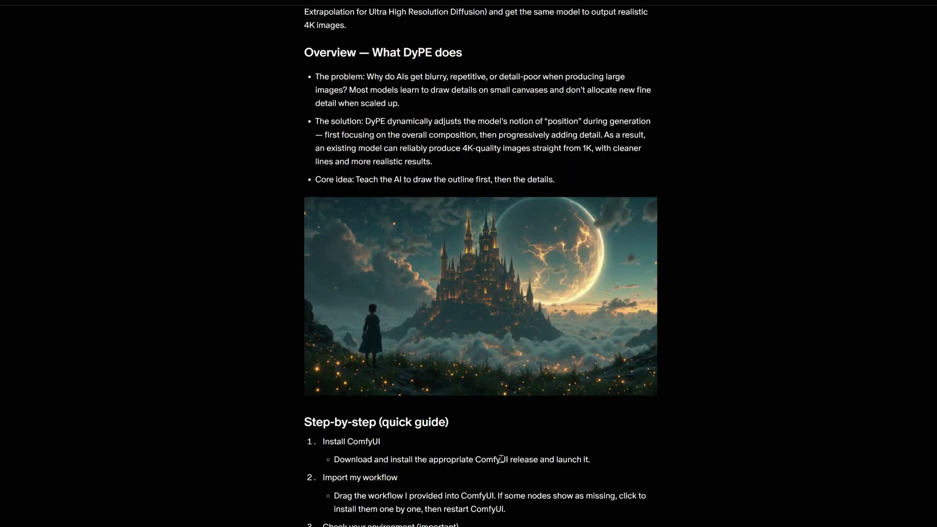
scroll(533, 447, up, 2)
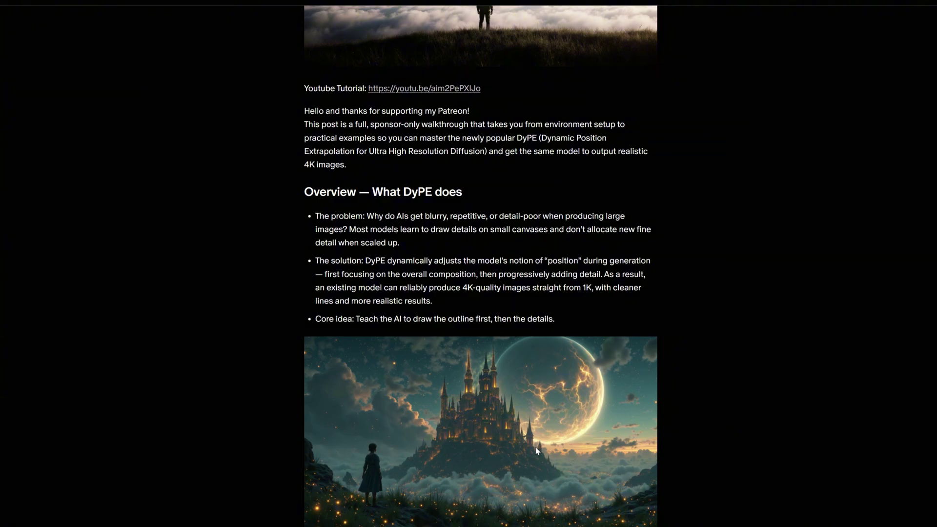
scroll(518, 286, down, 2)
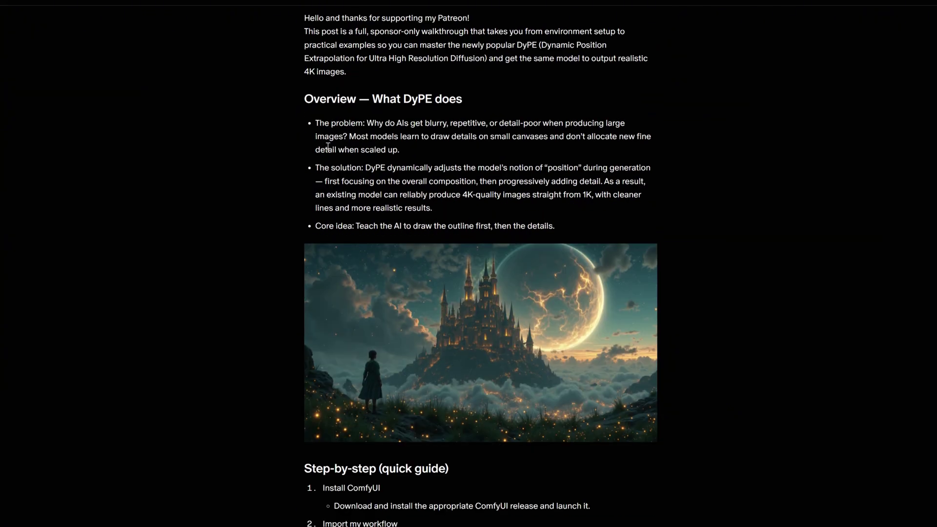
drag(317, 123, 483, 153)
click(498, 194)
Scroll on to the Batch generation and 4K Upscale sections, highlighting their instructions.
scroll(497, 195, down, 1)
scroll(498, 194, down, 5)
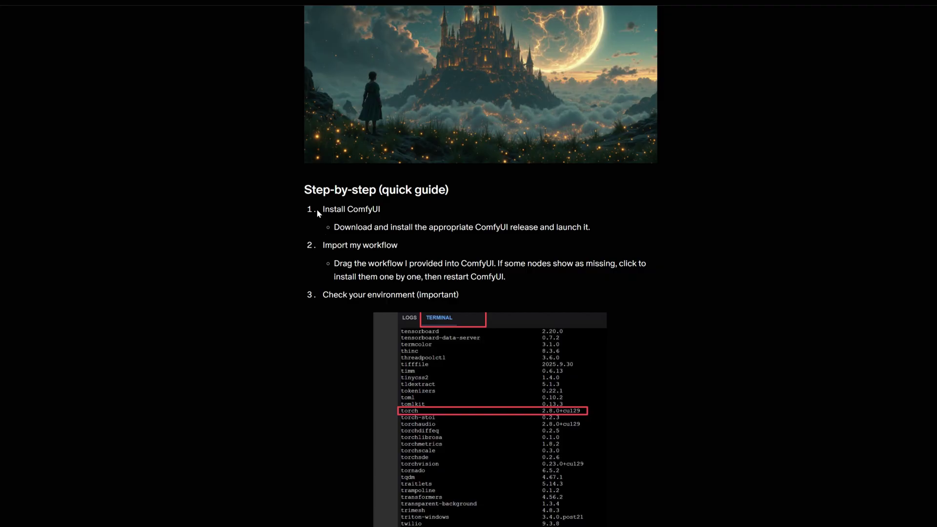
drag(319, 209, 561, 277)
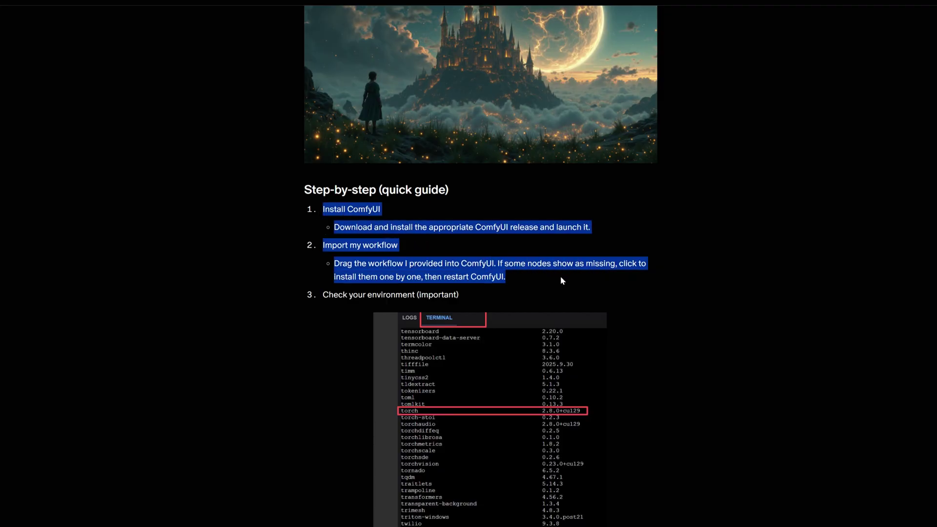
scroll(561, 279, down, 3)
scroll(563, 278, down, 20)
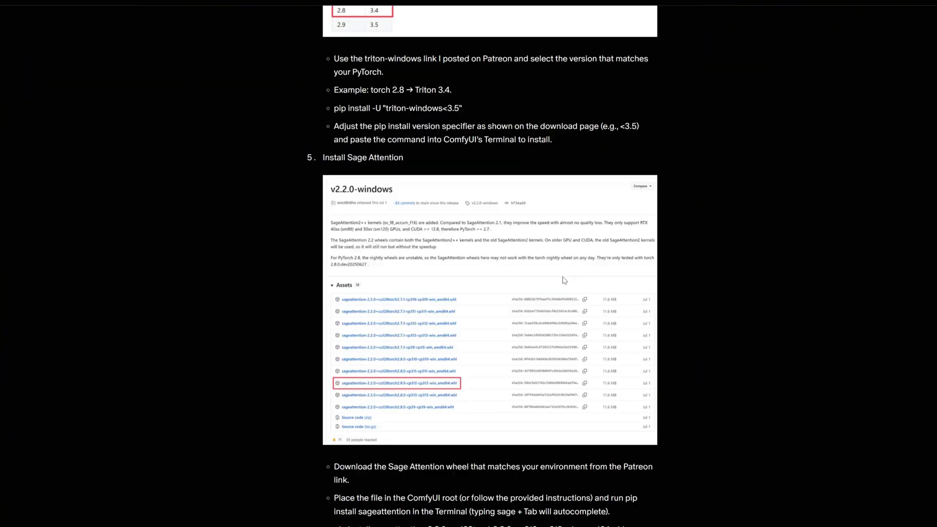
scroll(561, 275, down, 10)
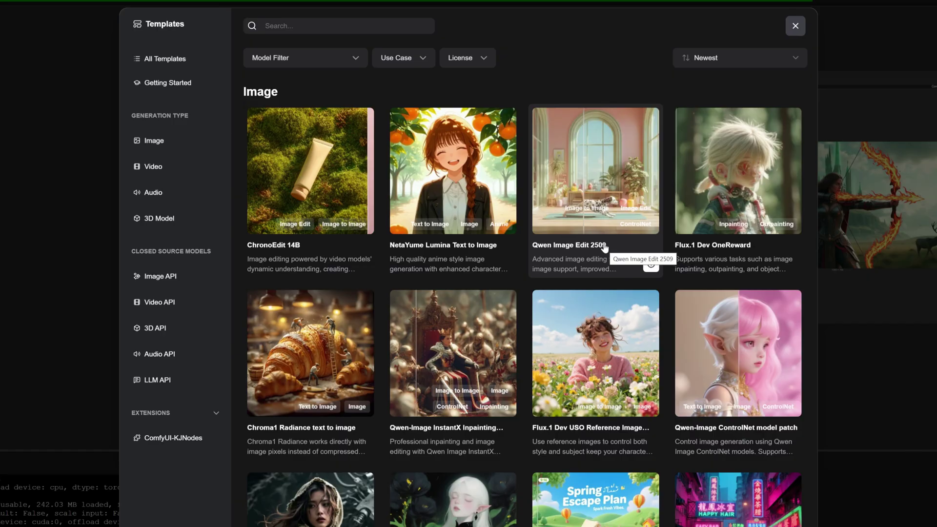
Scroll up and down the Image template cards to look over Qwen Image Edit 2509.
scroll(536, 332, down, 5)
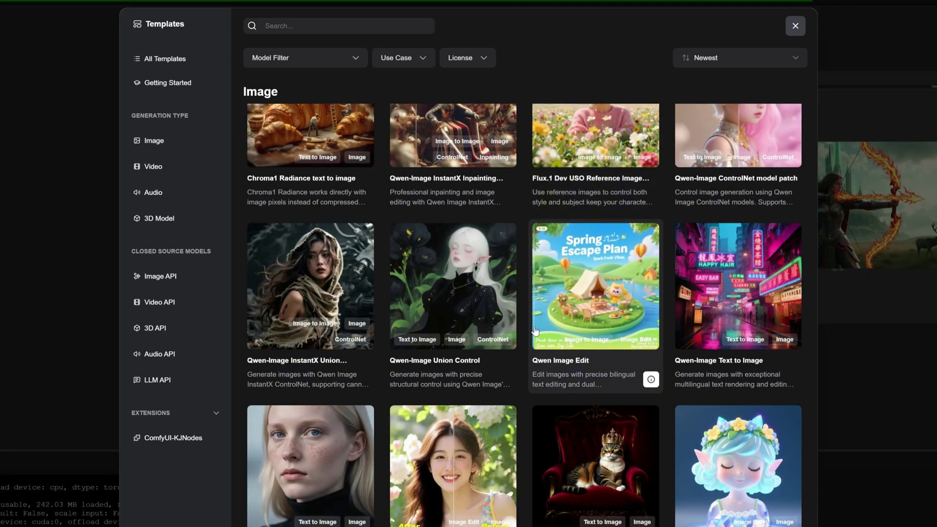
scroll(542, 303, up, 4)
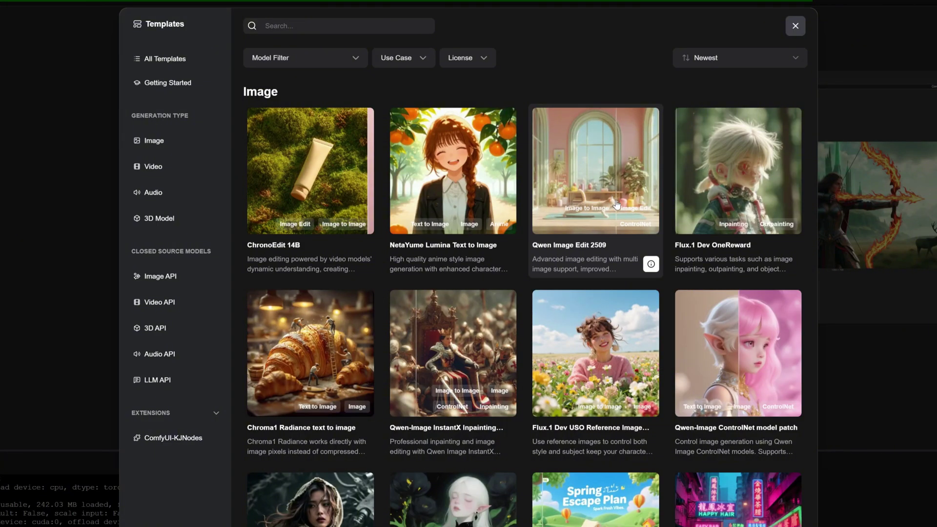
scroll(367, 354, down, 6)
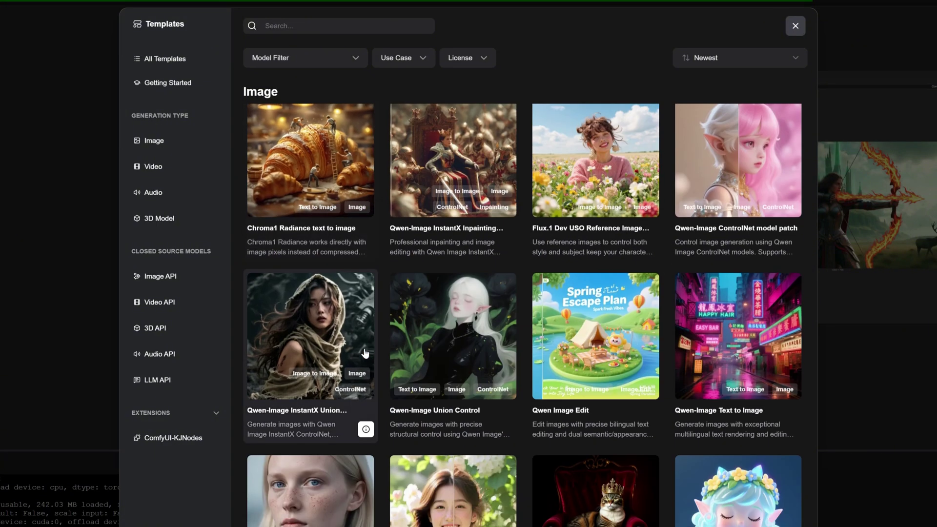
scroll(367, 354, down, 4)
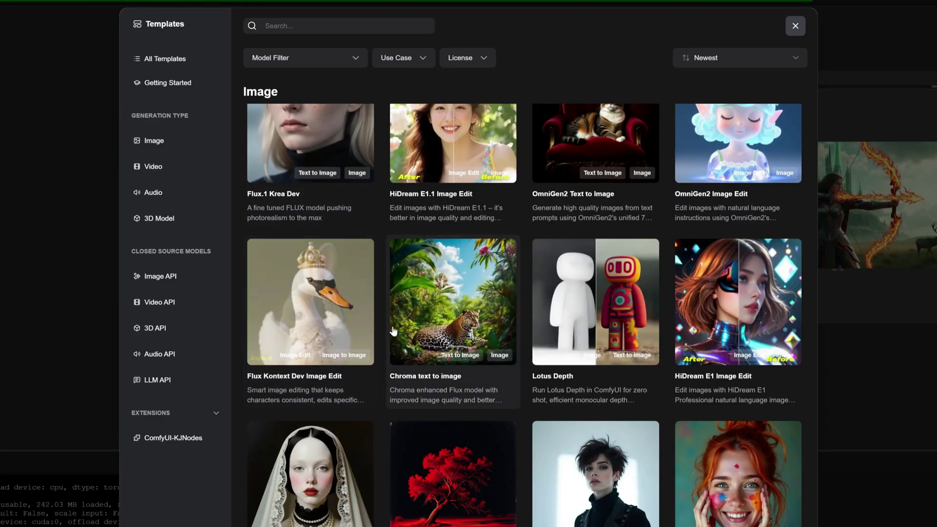
scroll(554, 317, up, 6)
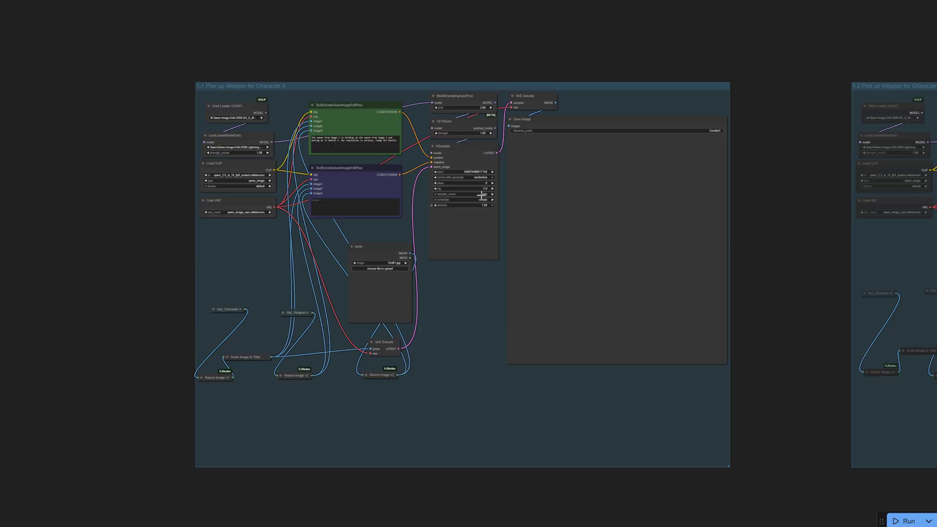
Inspect the KSampler settings and the Save Image node's output.
scroll(457, 196, up, 5)
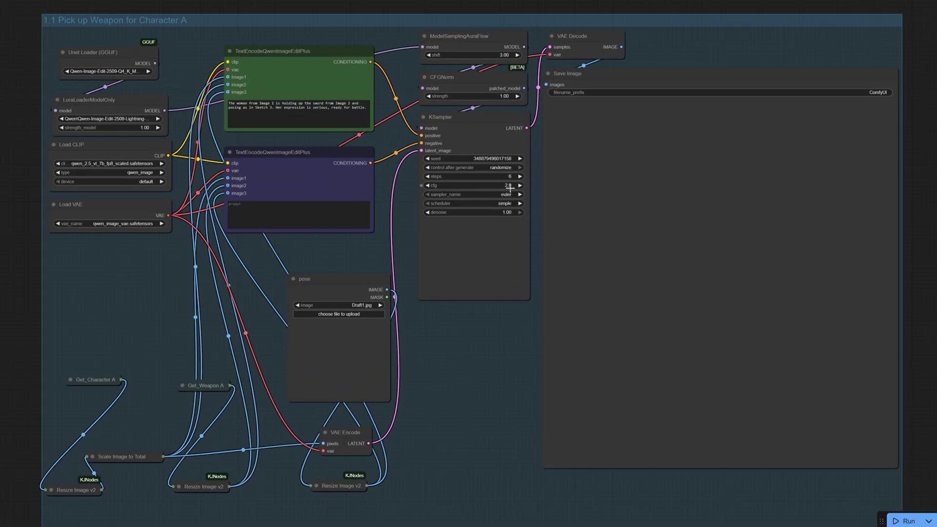
click(492, 253)
scroll(490, 250, down, 4)
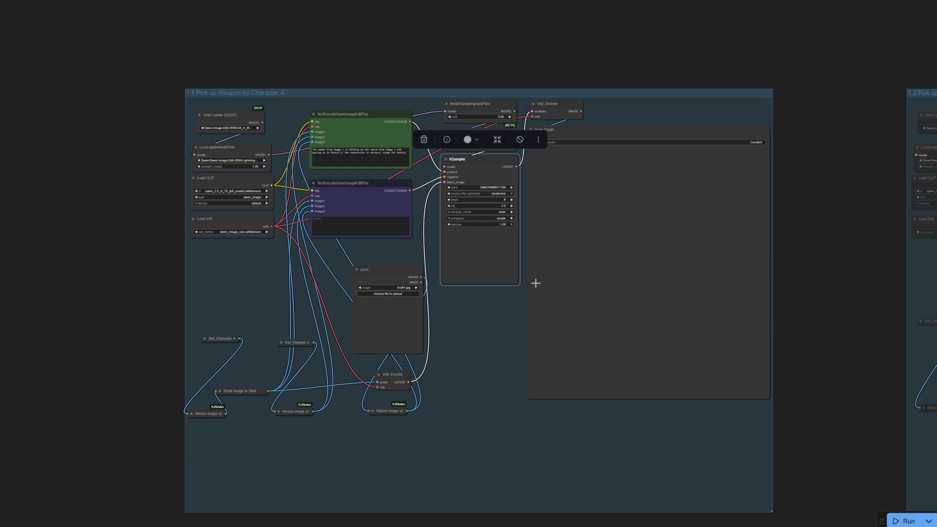
click(556, 324)
click(477, 383)
Pan down to the Qwen image edit group and zoom in on the archer result.
drag(812, 379, 785, 123)
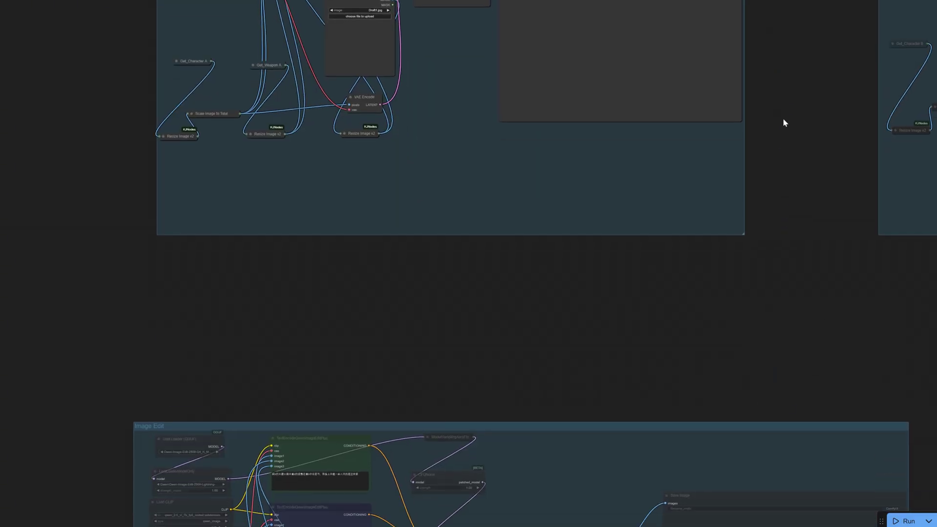
scroll(761, 310, right, 5)
scroll(731, 306, up, 5)
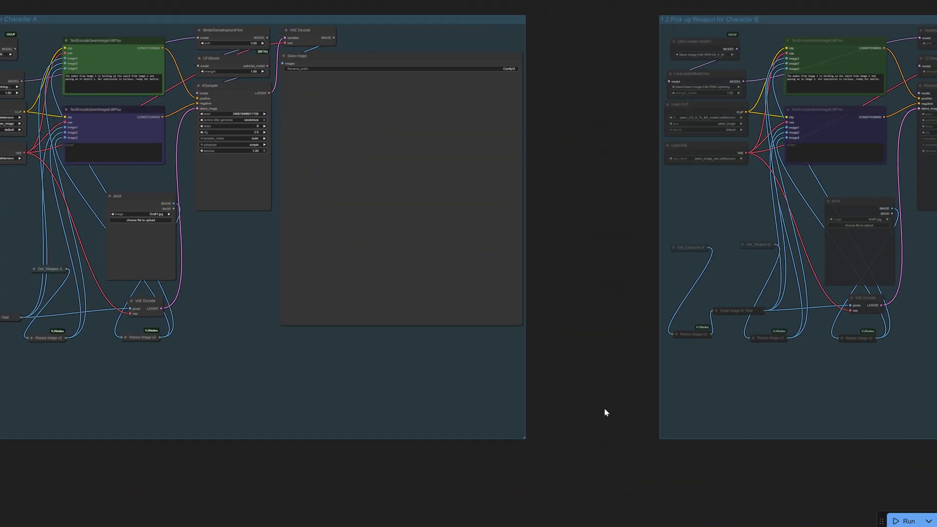
scroll(604, 367, down, 8)
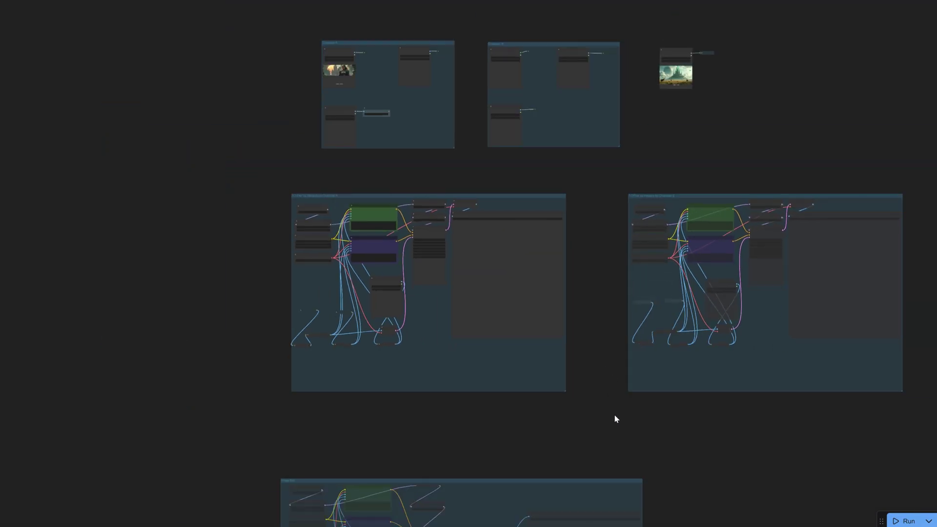
drag(616, 419, 736, 301)
scroll(737, 301, down, 10)
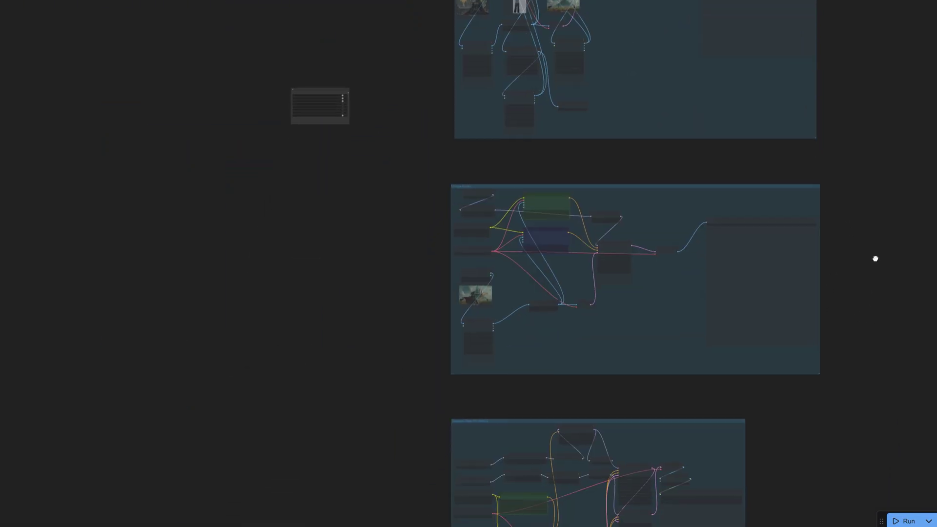
scroll(877, 289, down, 1)
drag(421, 128, 404, 253)
scroll(404, 253, up, 4)
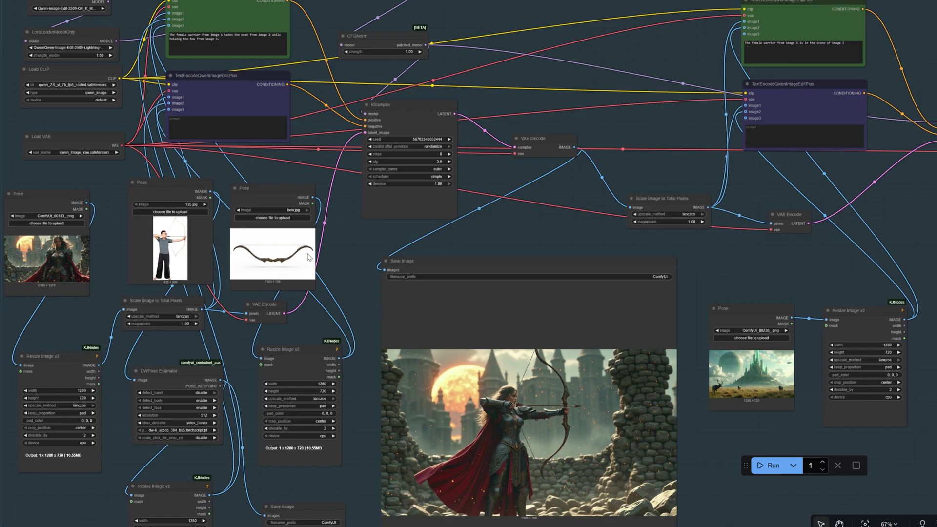
Pan around the pose and bow reference images and select the middle Pose node.
drag(174, 184, 206, 191)
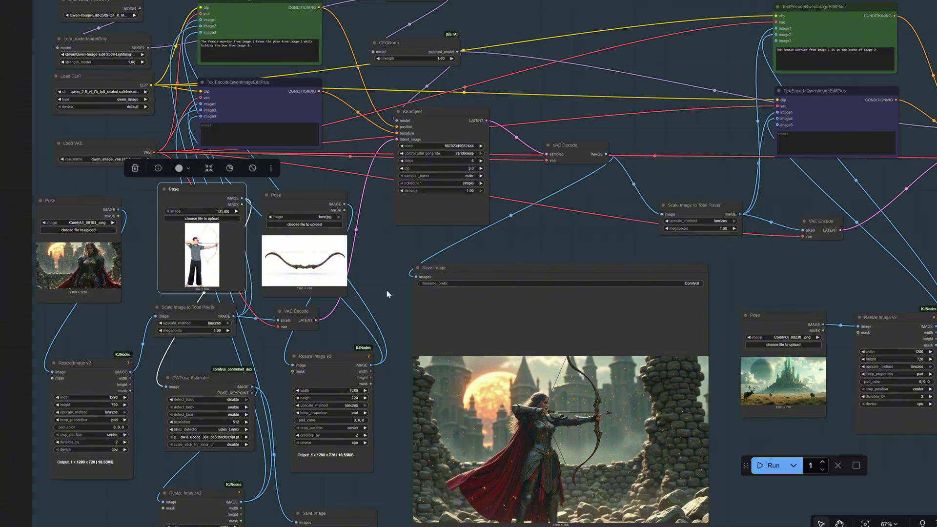
drag(390, 292, 387, 245)
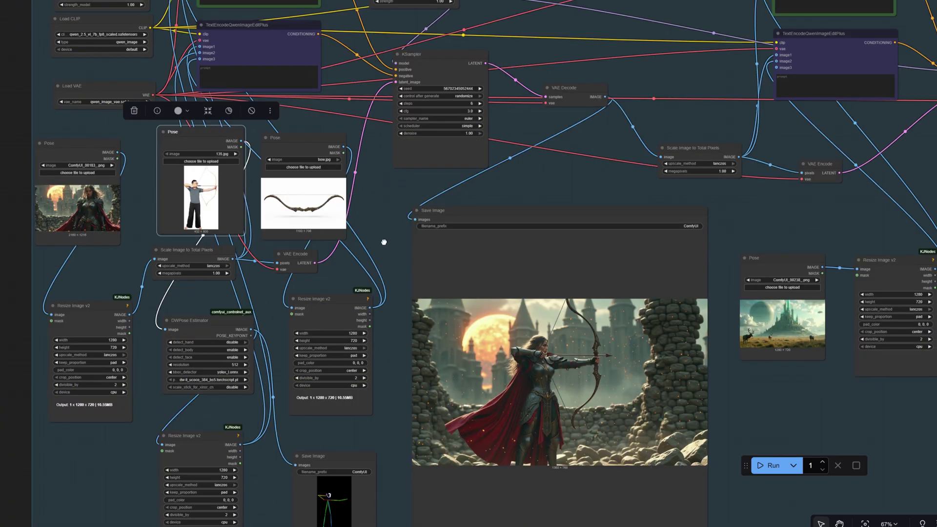
scroll(384, 243, down, 3)
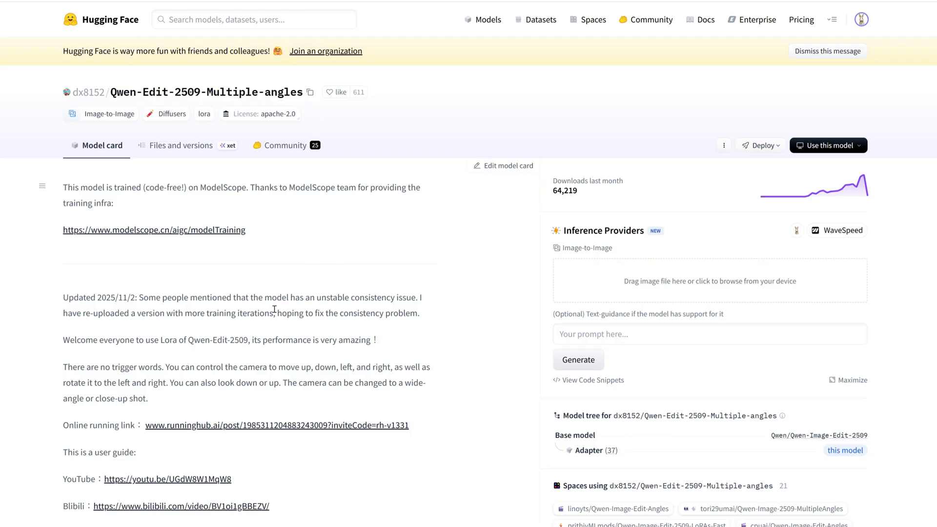
Scroll down the Qwen-Edit-2509-Multiple-angles model card.
scroll(274, 310, down, 2)
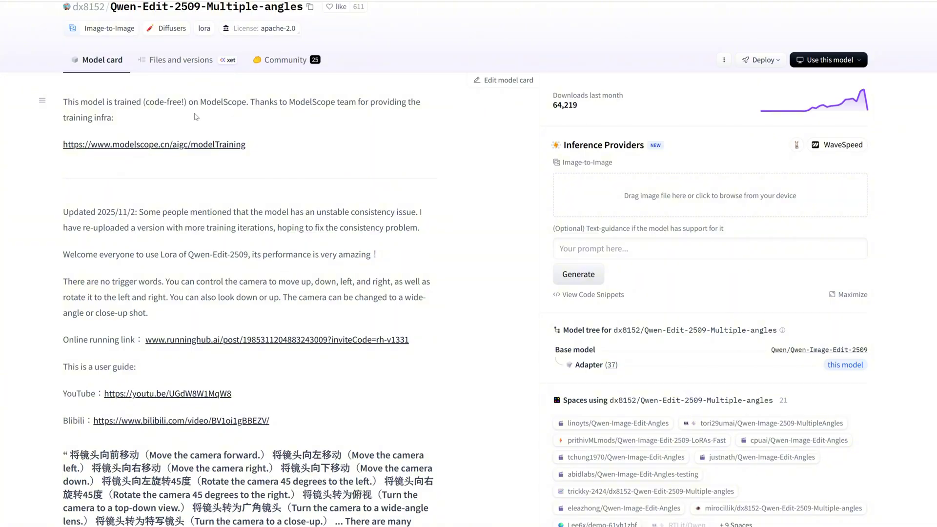
scroll(283, 291, down, 3)
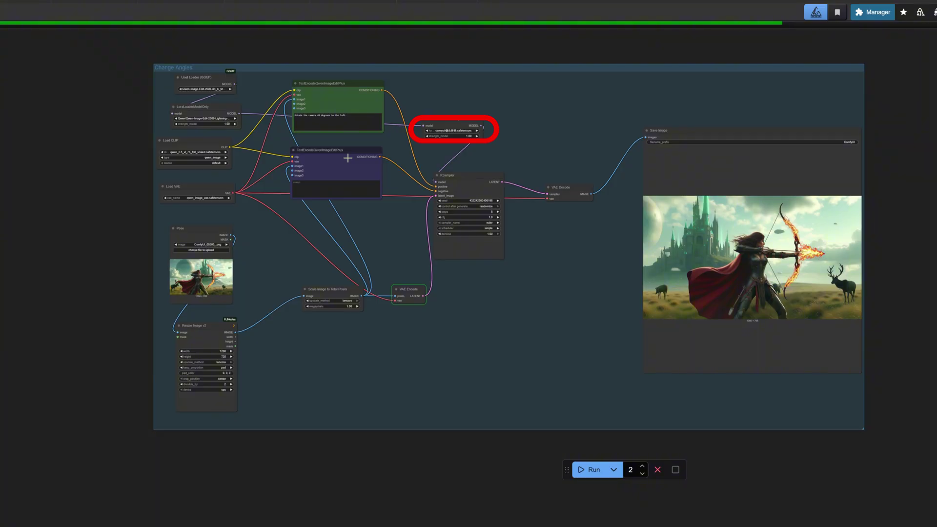
Select the TextEncodeQwenImageEditPlus node, then highlight the forward, right and down camera-move prompts.
click(348, 158)
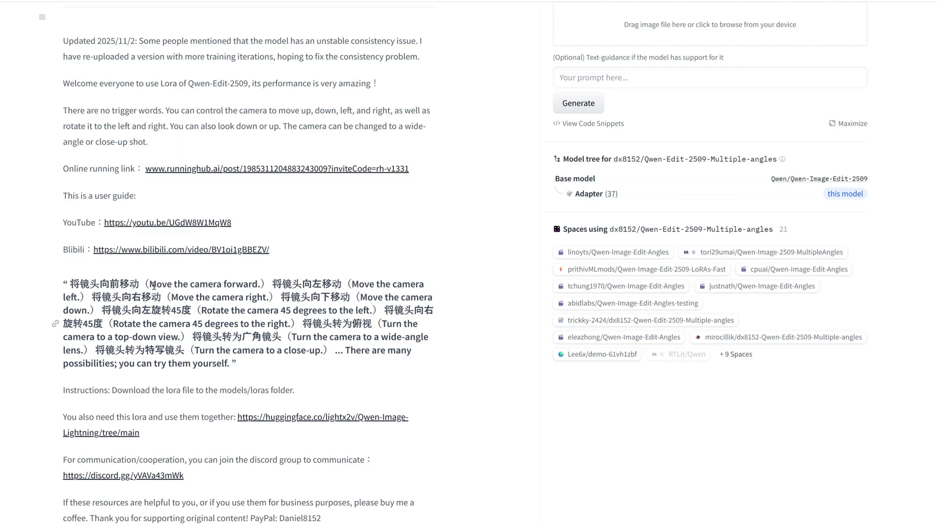
drag(154, 286, 244, 287)
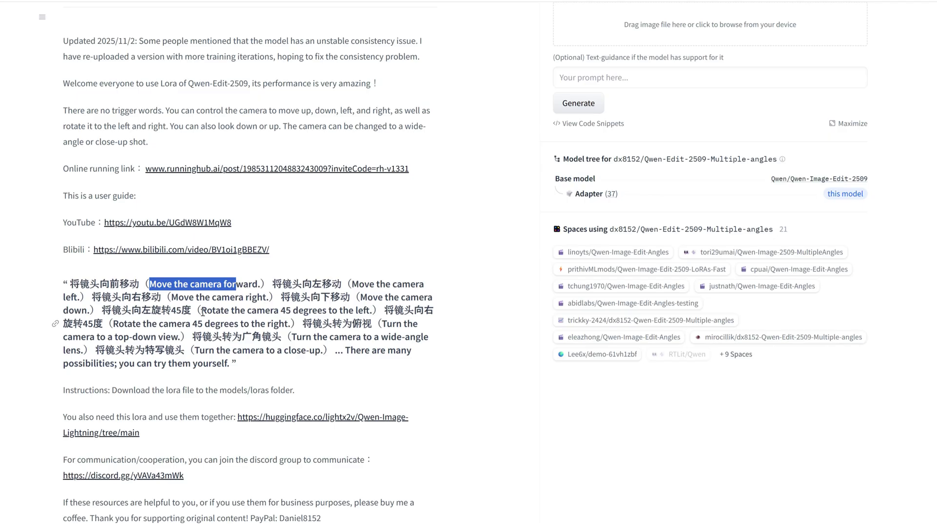
drag(172, 297, 269, 297)
drag(369, 301, 90, 313)
click(275, 324)
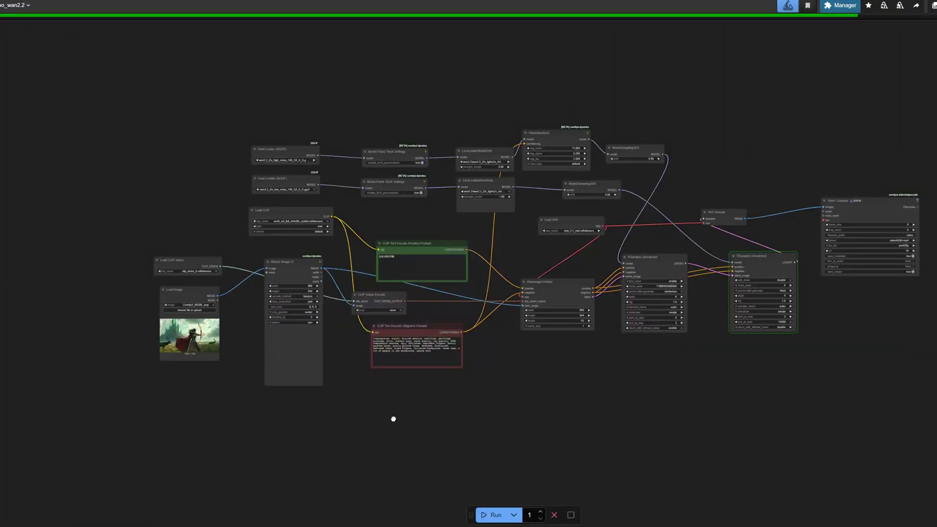
Pan and zoom to bring the Wan2.2 image-to-video workflow into view.
drag(392, 419, 424, 415)
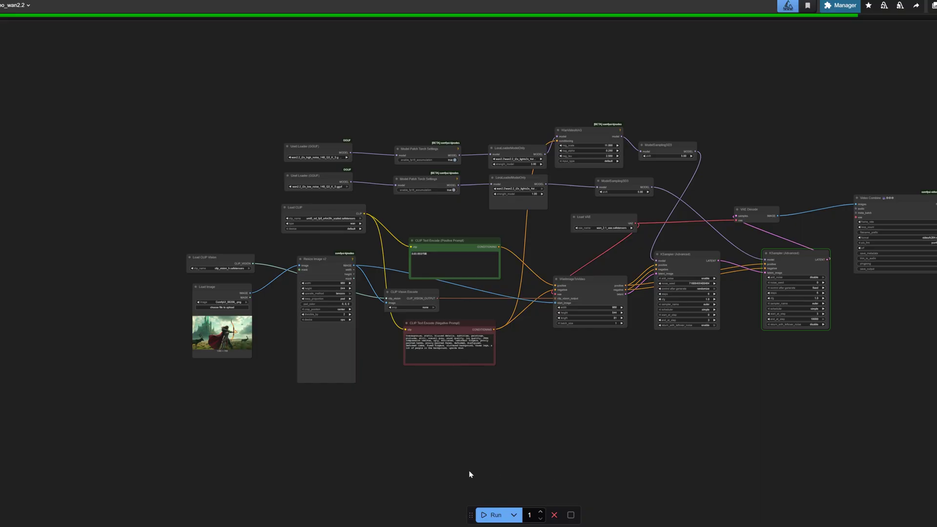
scroll(253, 328, left, 2)
scroll(244, 330, up, 6)
scroll(643, 445, right, 4)
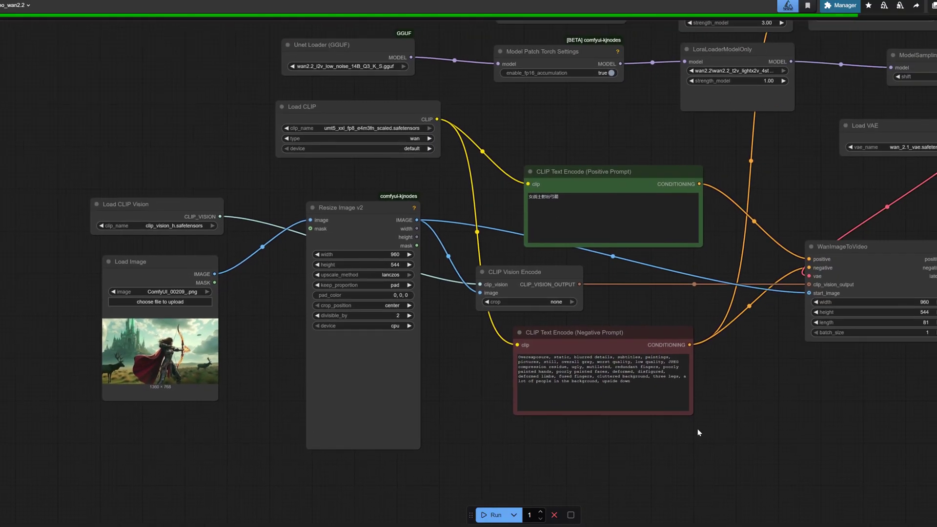
scroll(679, 435, right, 3)
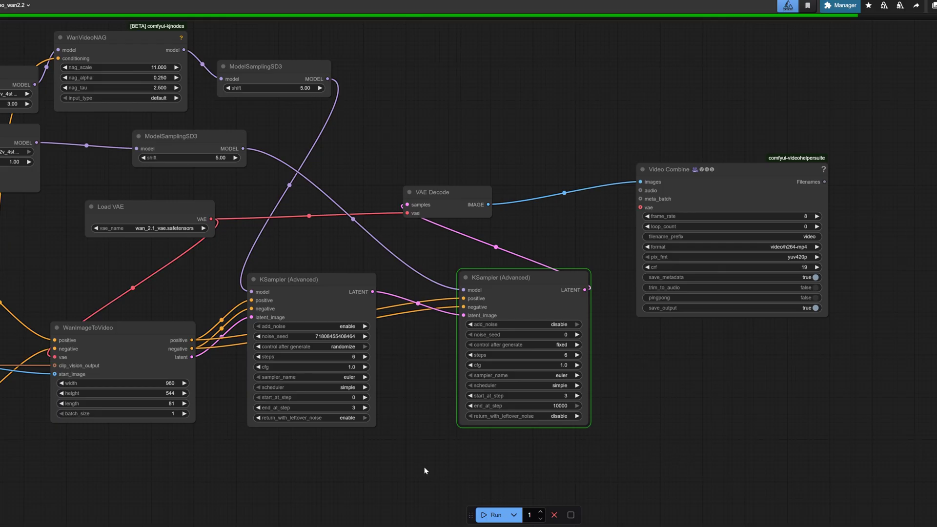
Move across the LoRA loaders and samplers and select the WanVideoNAG node.
drag(424, 471, 461, 462)
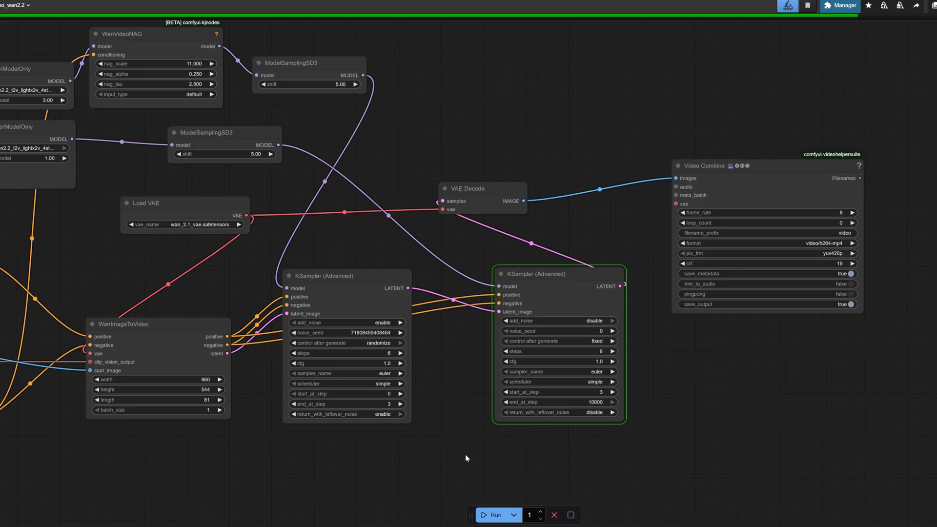
drag(387, 454, 578, 458)
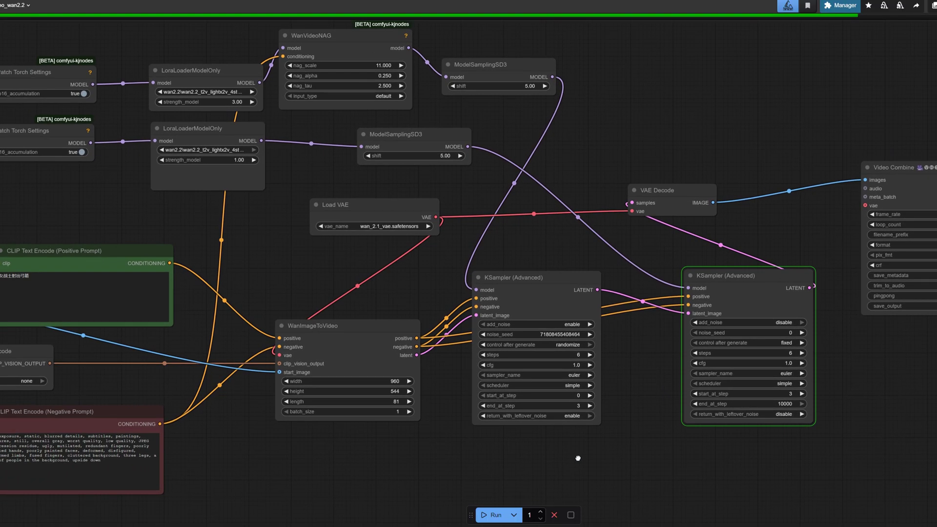
drag(636, 472, 629, 472)
click(339, 37)
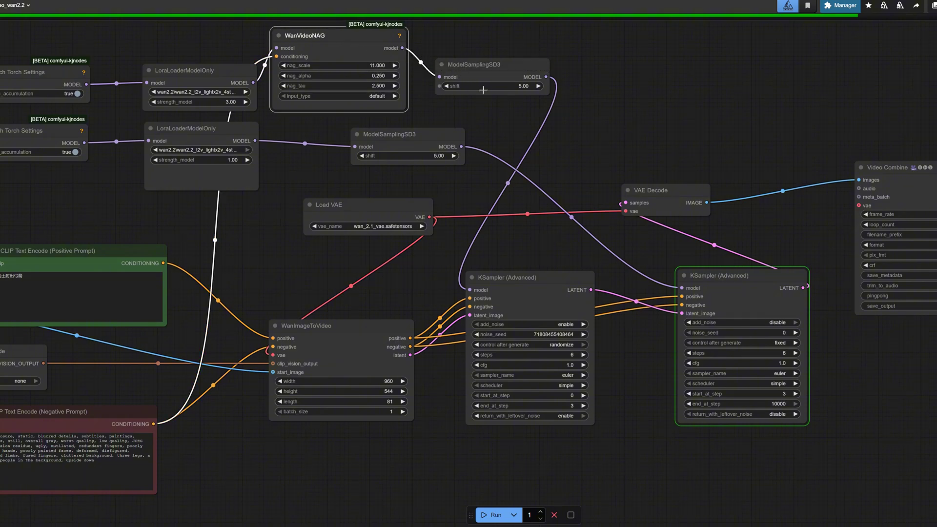
drag(583, 163, 424, 135)
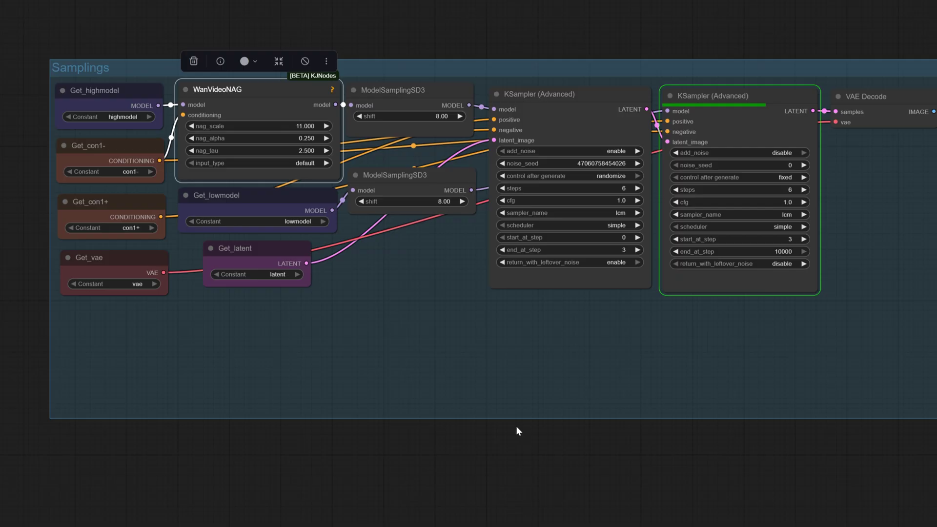
Select WanVideoNAG in the Samplings group to show its description.
click(249, 95)
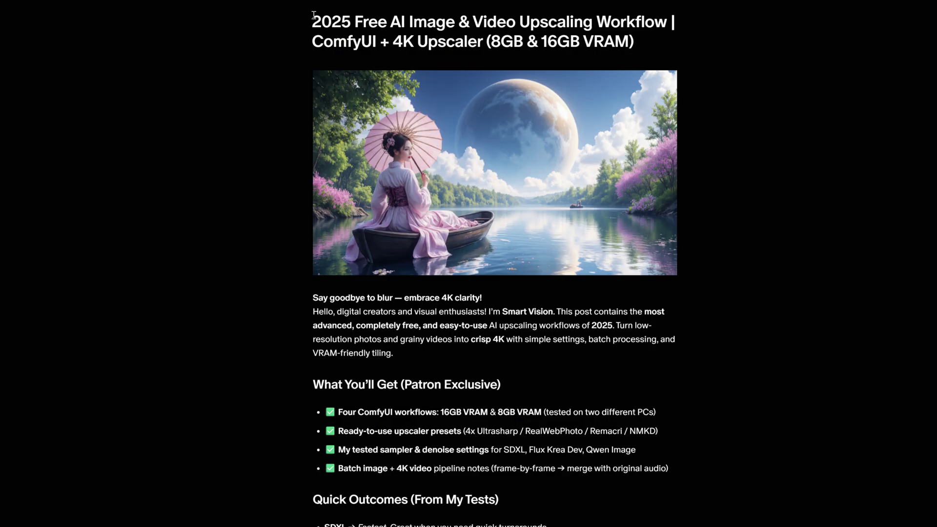
Highlight the upscaling post's title and scroll down to its How to Use steps.
drag(313, 15, 633, 42)
scroll(522, 286, down, 6)
scroll(523, 341, down, 3)
scroll(514, 322, down, 8)
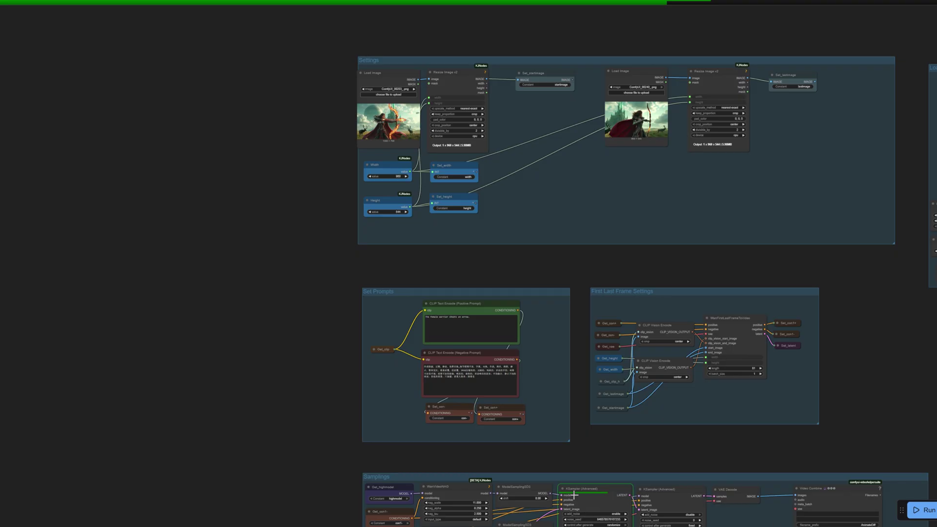
Select the start-frame and last-frame Load Image nodes in the Settings group.
click(395, 74)
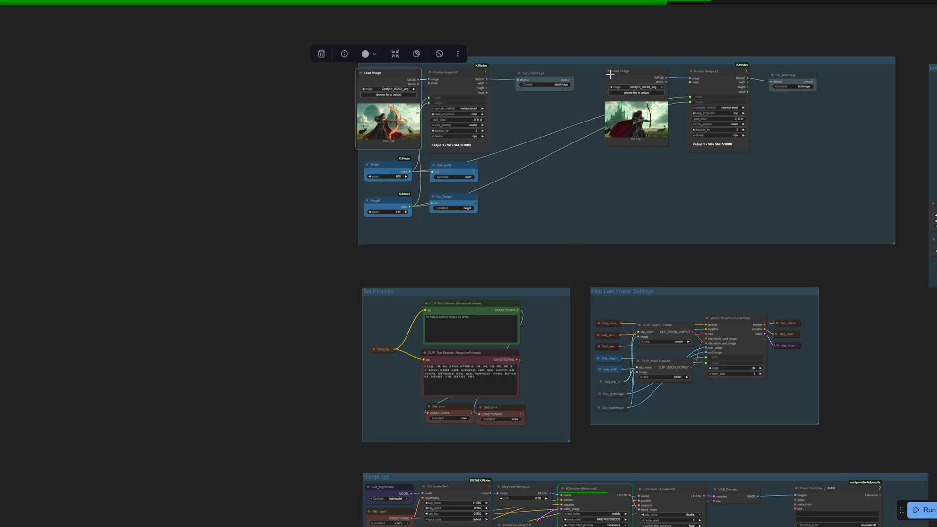
click(647, 75)
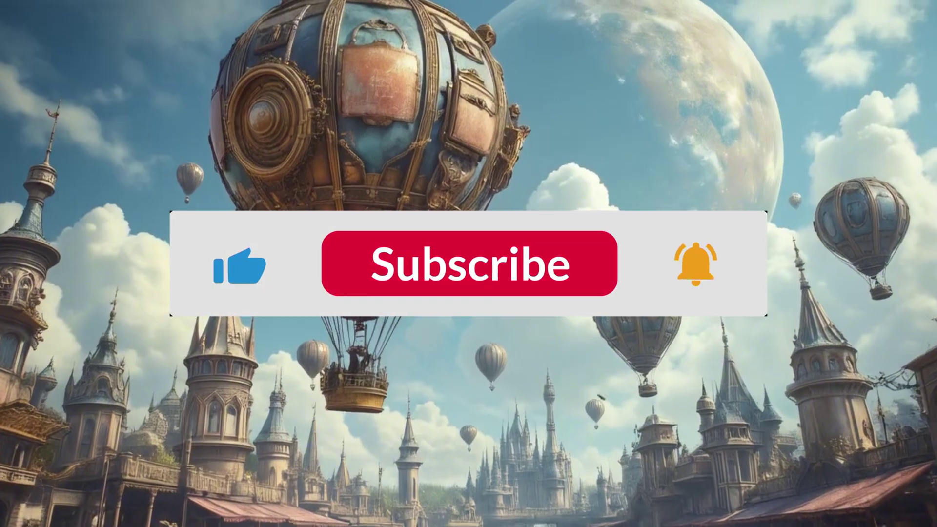